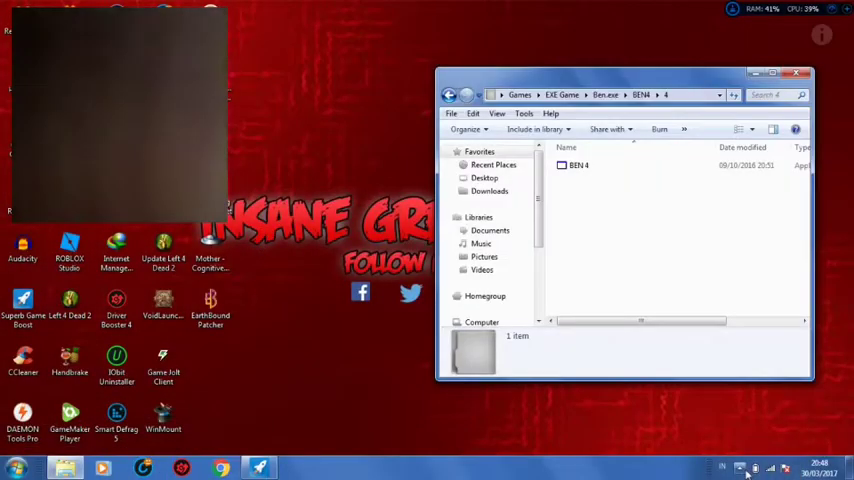
Launch BEN 4 from the BEN4 folder and raise the media volume
double_click(580, 165)
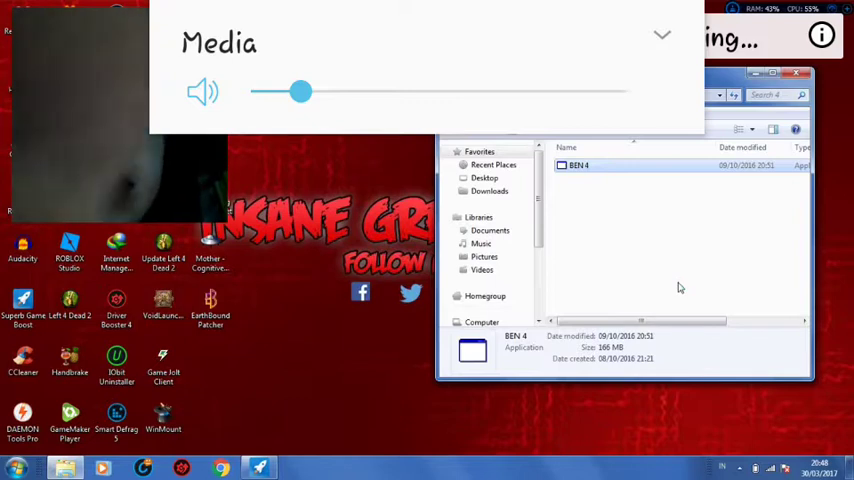
key("XF86AudioLowerVolume")
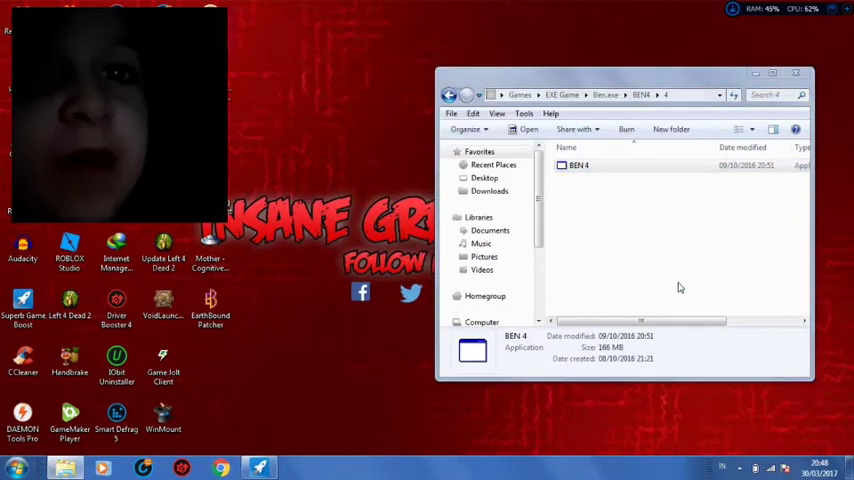
key("XF86AudioRaiseVolume")
key("XF86AudioRaiseVolume")
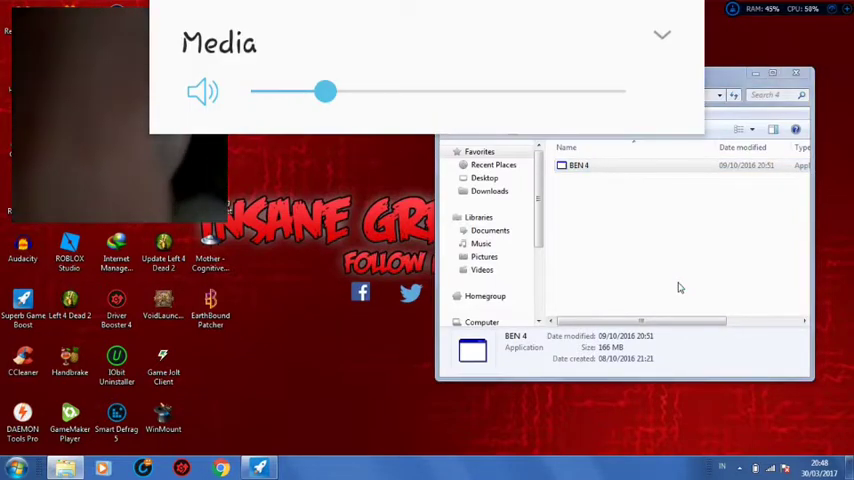
key("XF86AudioLowerVolume")
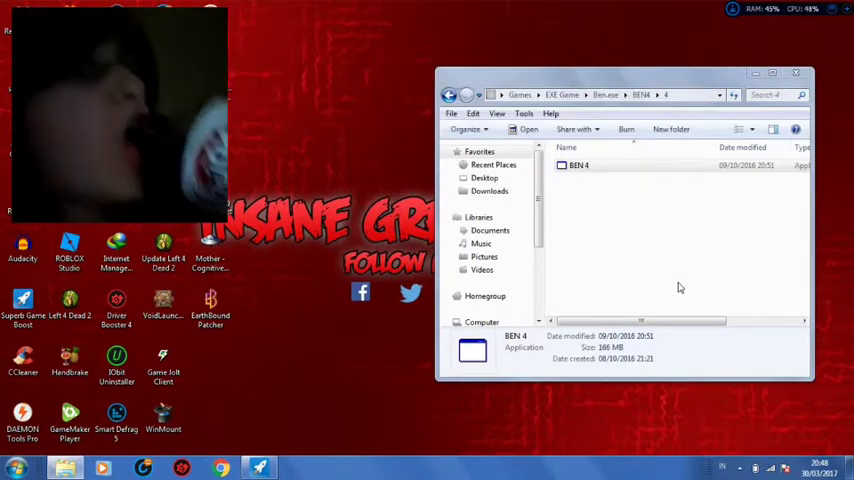
key("XF86AudioRaiseVolume")
key("XF86AudioRaiseVolume")
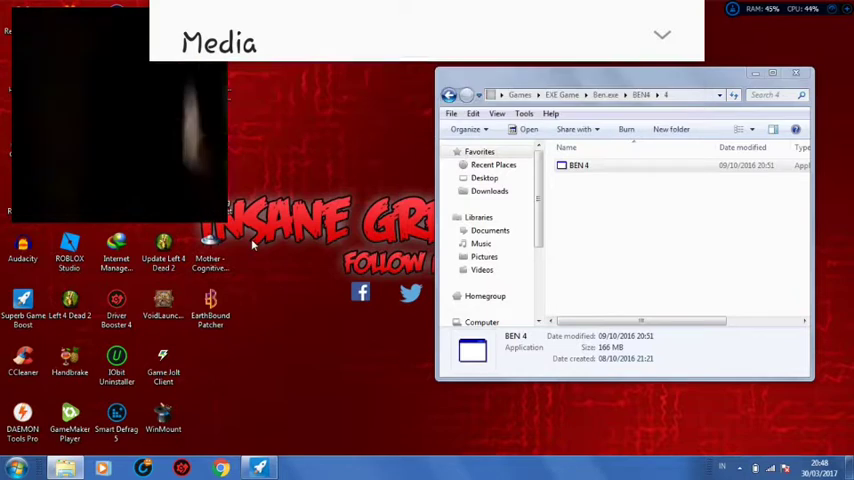
key("XF86AudioRaiseVolume")
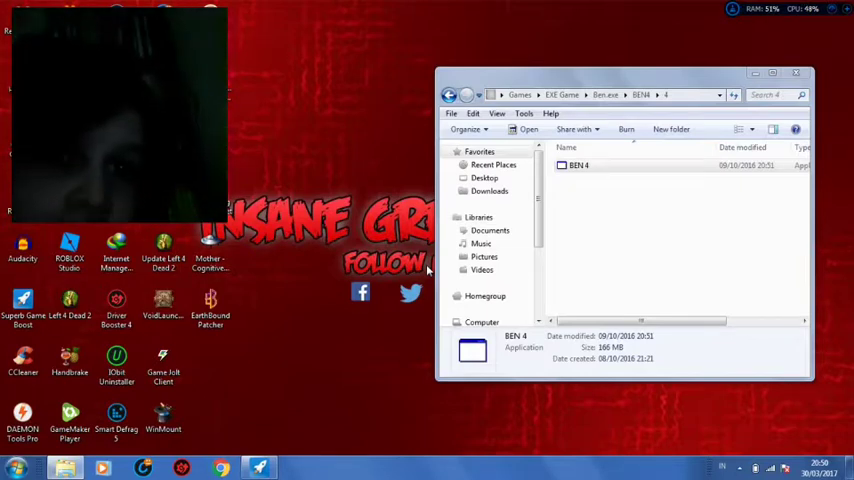
key("XF86AudioLowerVolume")
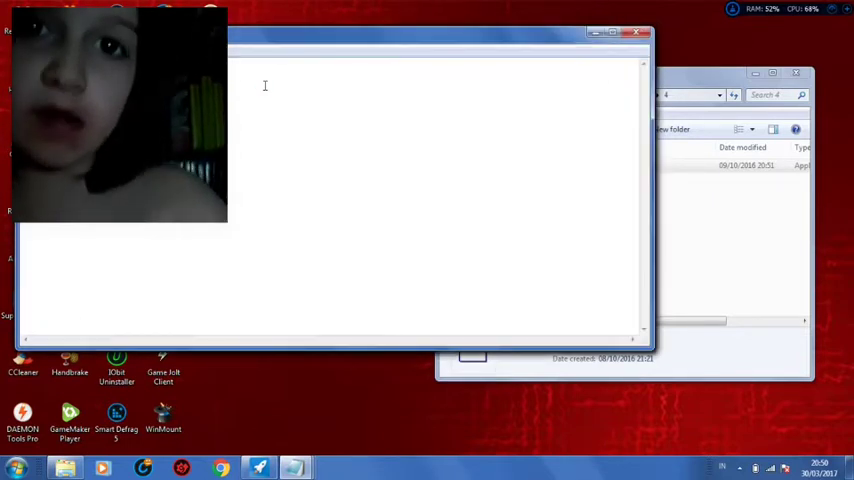
Close the blank Notepad window with Alt+F4
key("alt+F4")
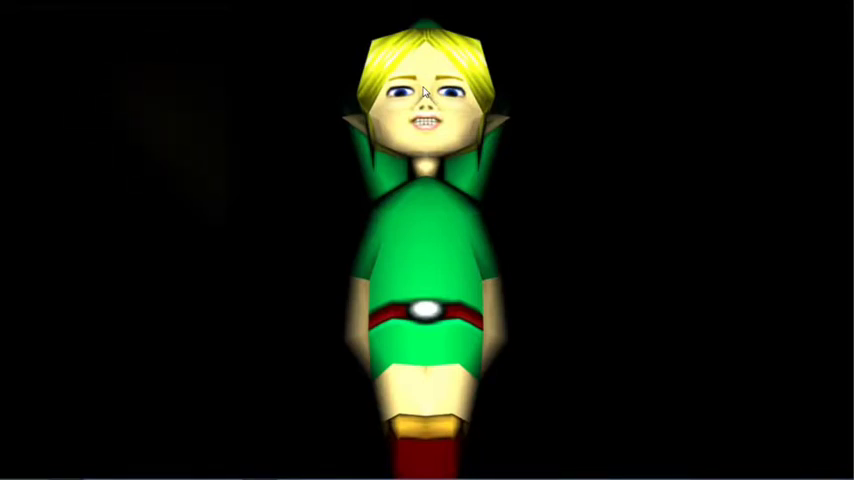
Lower the volume during the full-screen BEN sequence
key("XF86AudioLowerVolume")
key("XF86AudioLowerVolume")
key("XF86AudioLowerVolume")
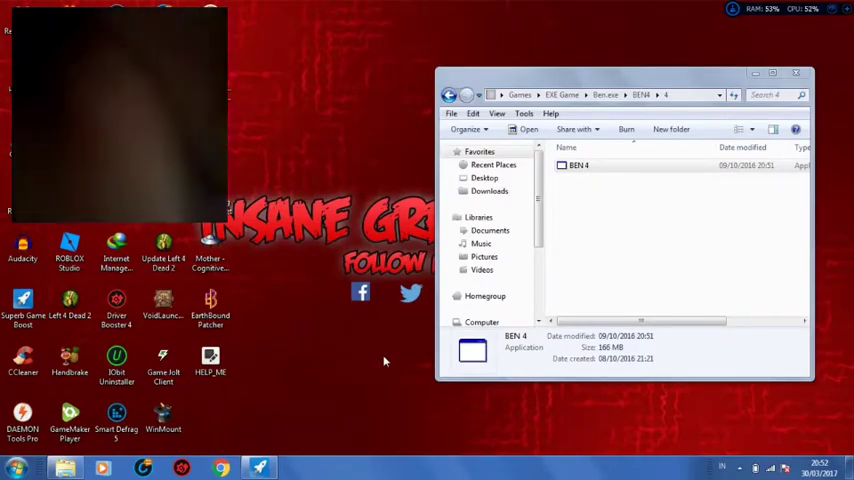
Raise then lower the volume as Chrome opens, and dismiss the Restore pages prompt
key("XF86AudioRaiseVolume")
key("XF86AudioRaiseVolume")
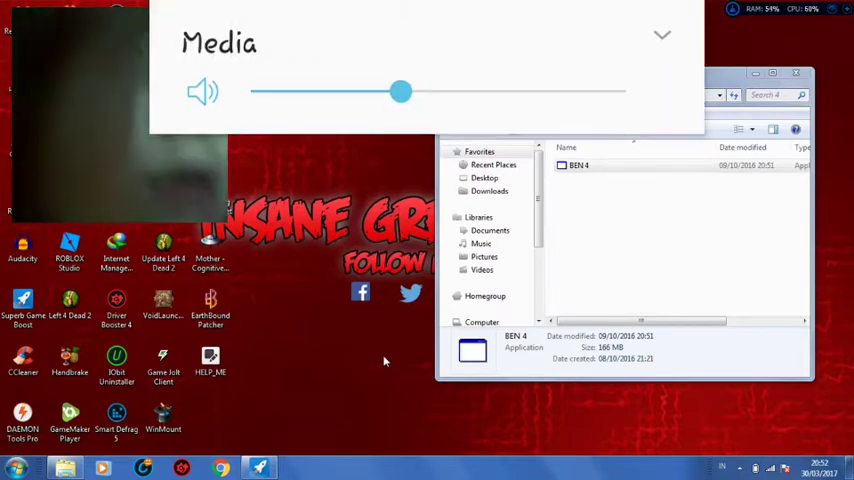
key("XF86AudioRaiseVolume")
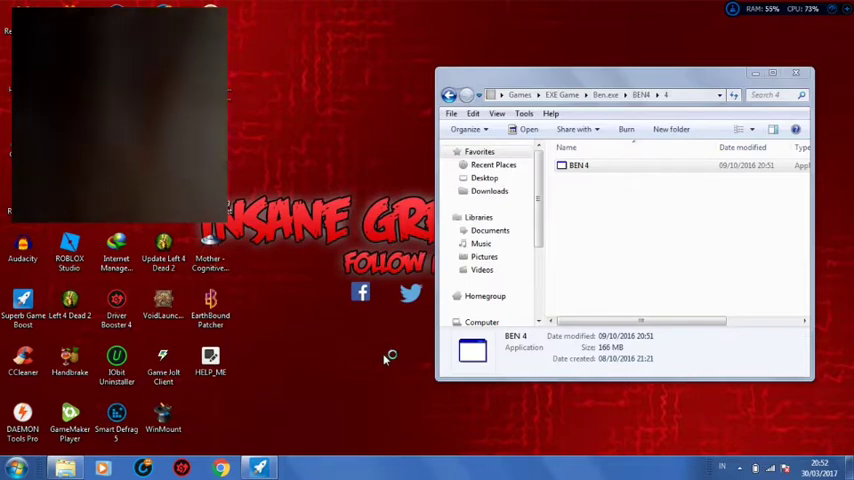
key("XF86AudioLowerVolume")
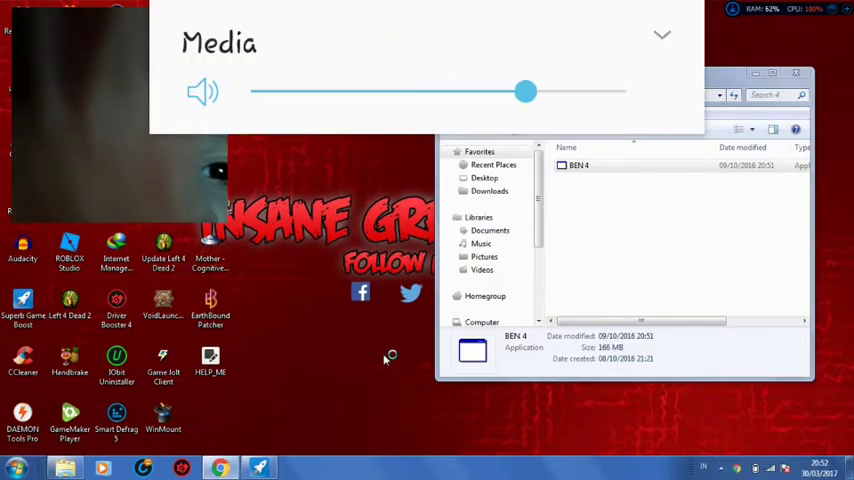
key("XF86AudioLowerVolume")
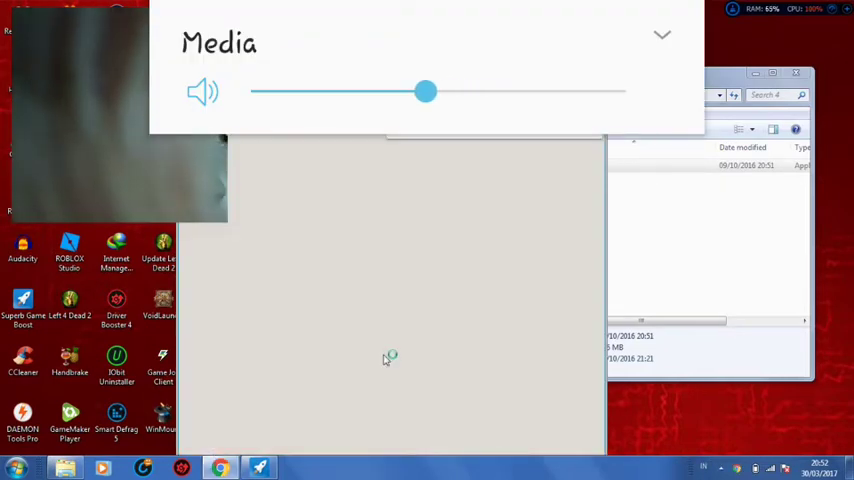
key("XF86AudioLowerVolume")
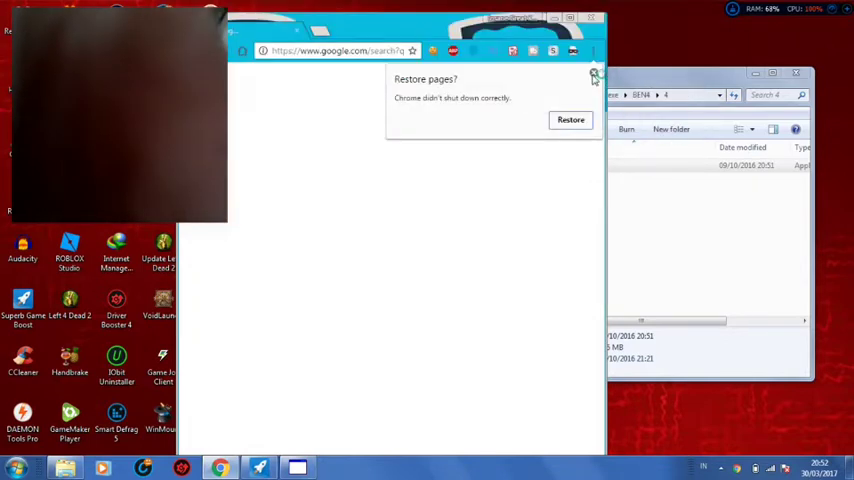
left_click(578, 50)
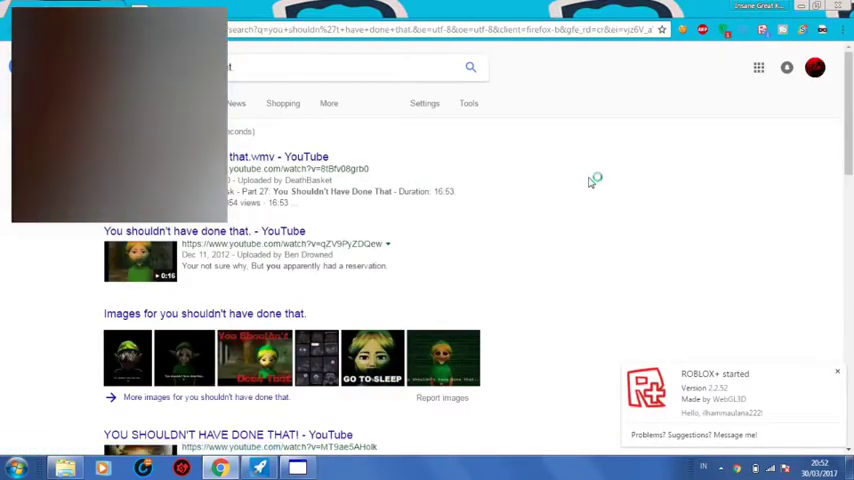
Lower the volume while Google shows results for 'you shouldn't have done that'
key("XF86AudioLowerVolume")
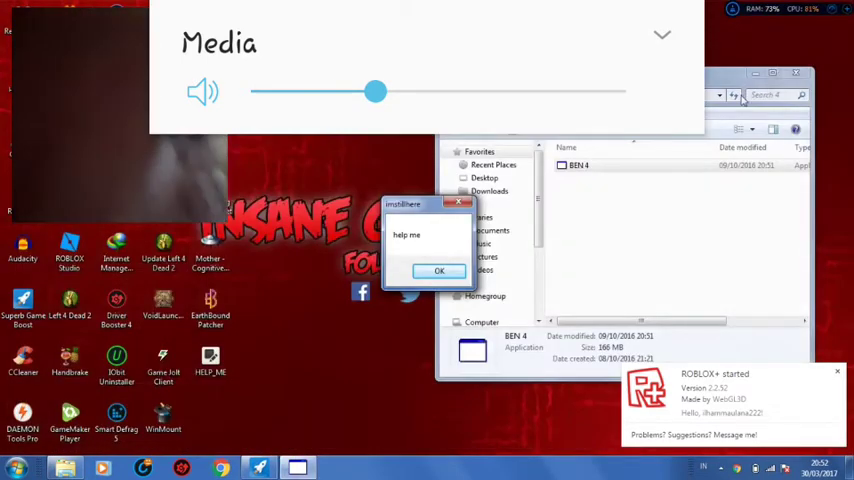
Dismiss the 'help me' and 'he's killing me...' message boxes
left_click(438, 272)
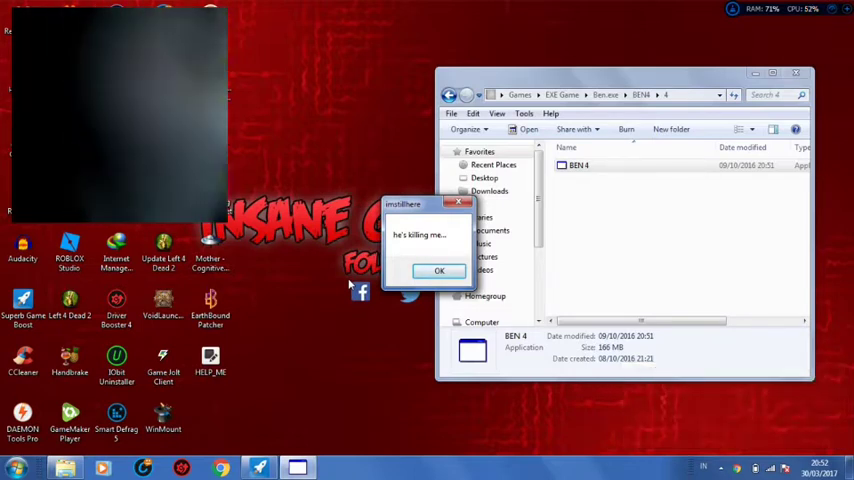
left_click(435, 272)
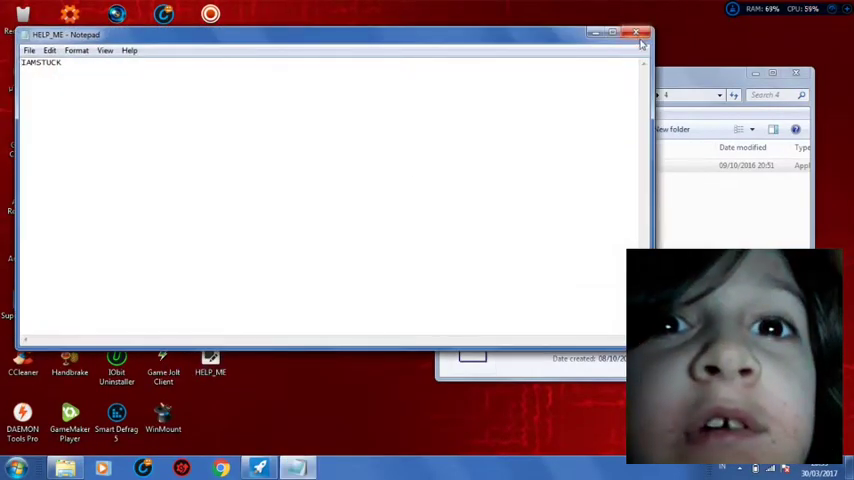
Close the HELP_ME note and dismiss the virus-cycle and 'it's time to go back' messages
left_click(638, 36)
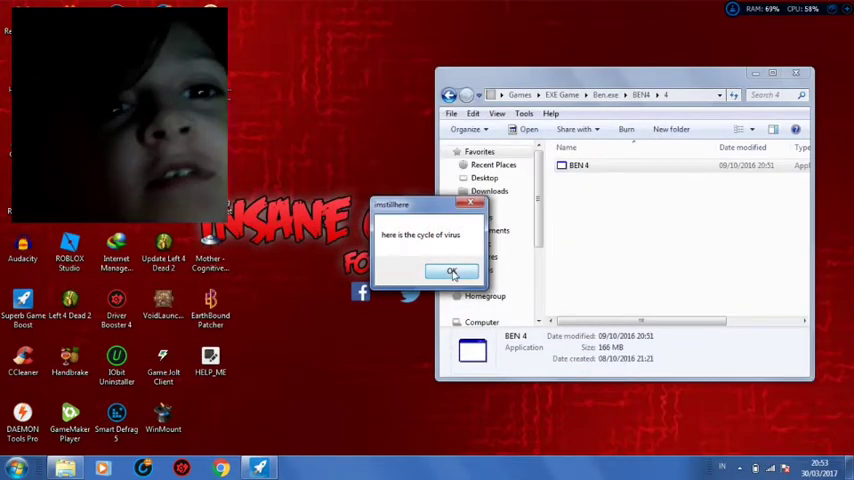
left_click(453, 274)
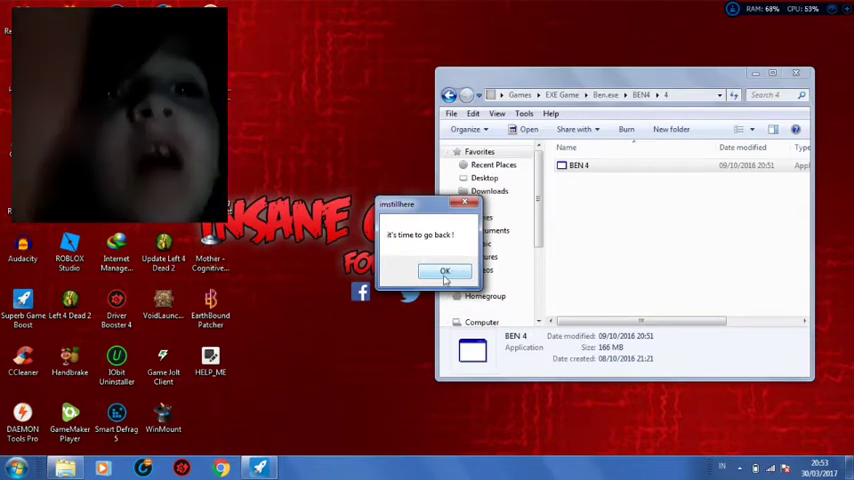
left_click(453, 275)
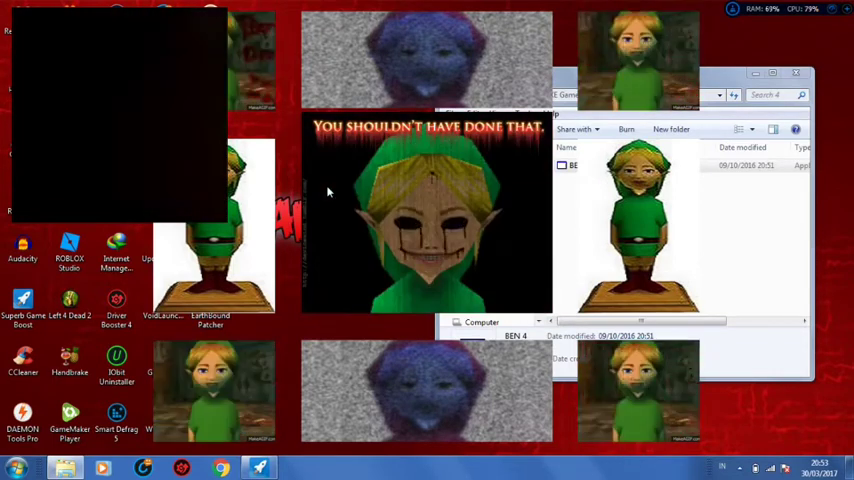
Lower the volume from mid-level to low during the BEN screamer collage
key("XF86AudioLowerVolume")
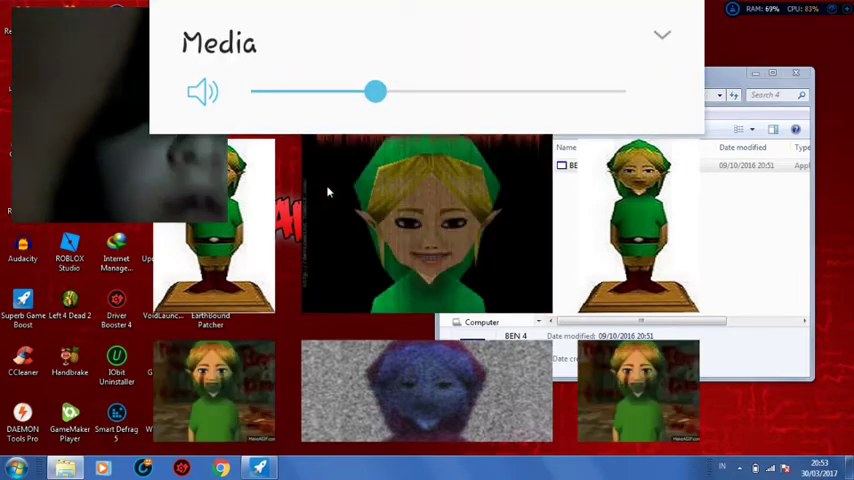
key("XF86AudioLowerVolume")
key("XF86AudioLowerVolume")
key("XF86AudioLowerVolume")
key("XF86AudioLowerVolume")
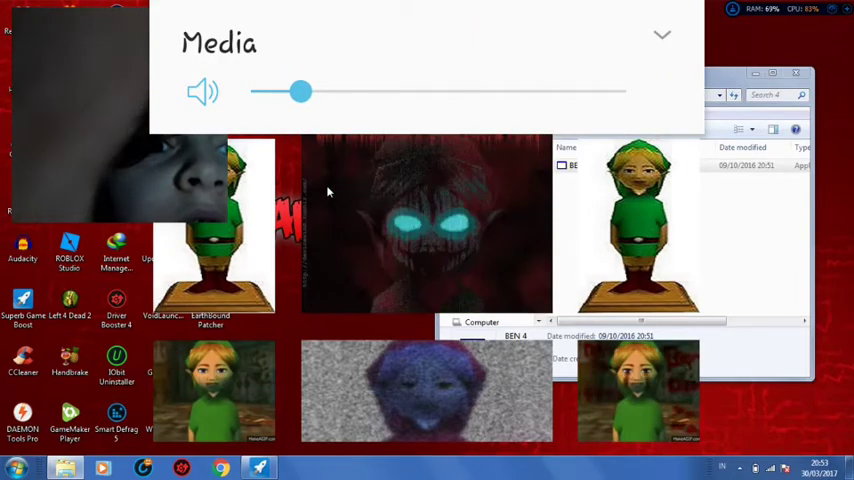
key("XF86AudioLowerVolume")
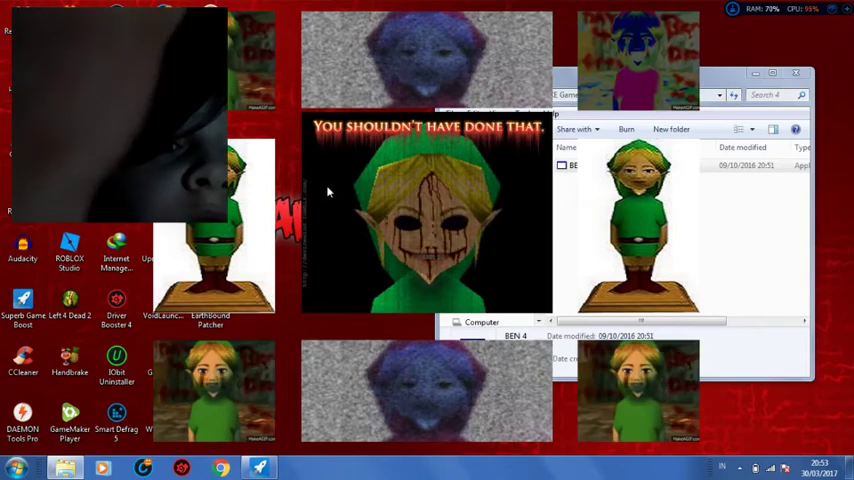
key("XF86AudioLowerVolume")
key("XF86AudioLowerVolume")
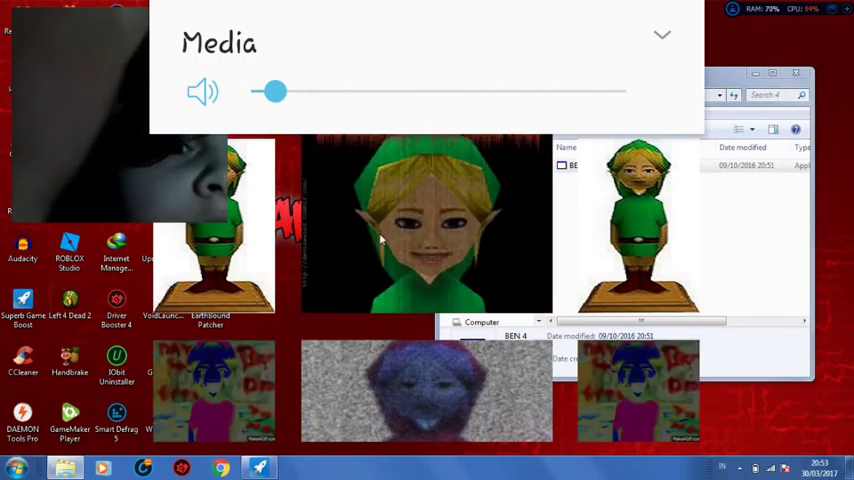